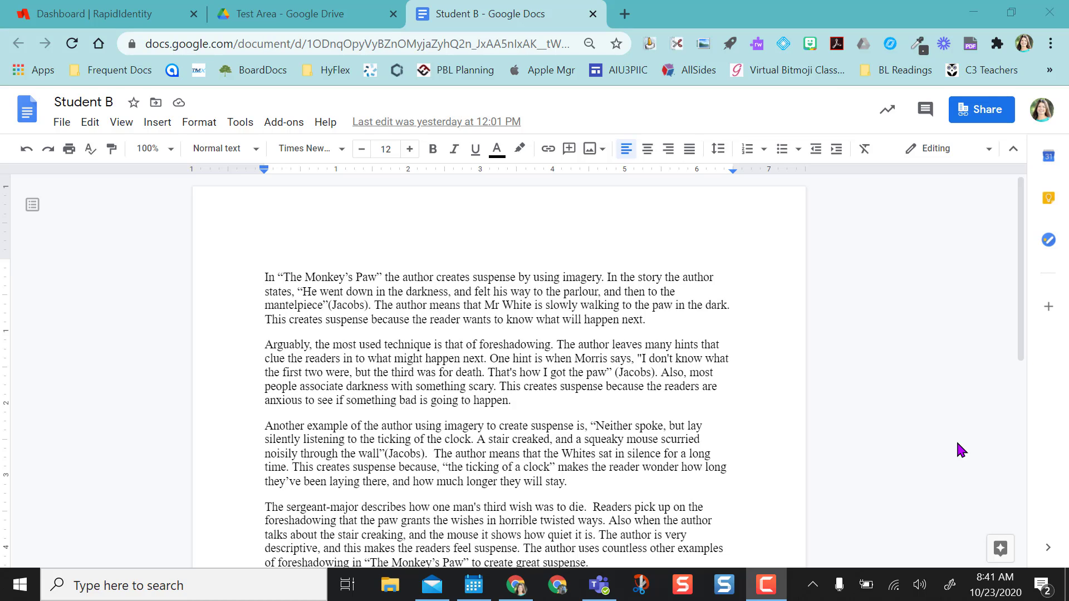
Step: Open the document's version history, expand the current version's detailed entries, and display the more recent October 22, 11:57 AM version
click(62, 123)
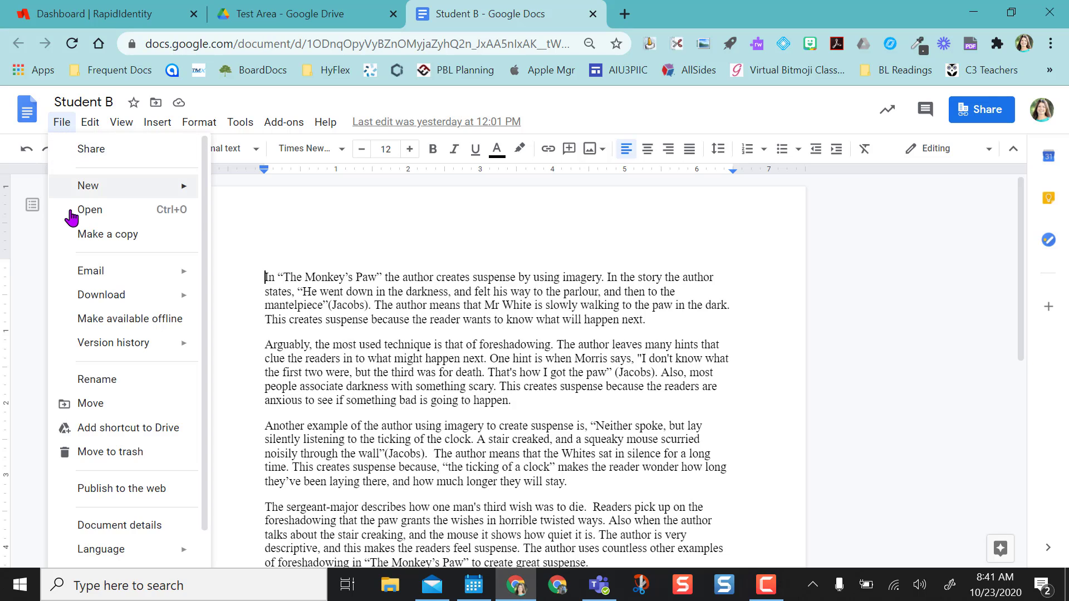
mouse_move(93, 348)
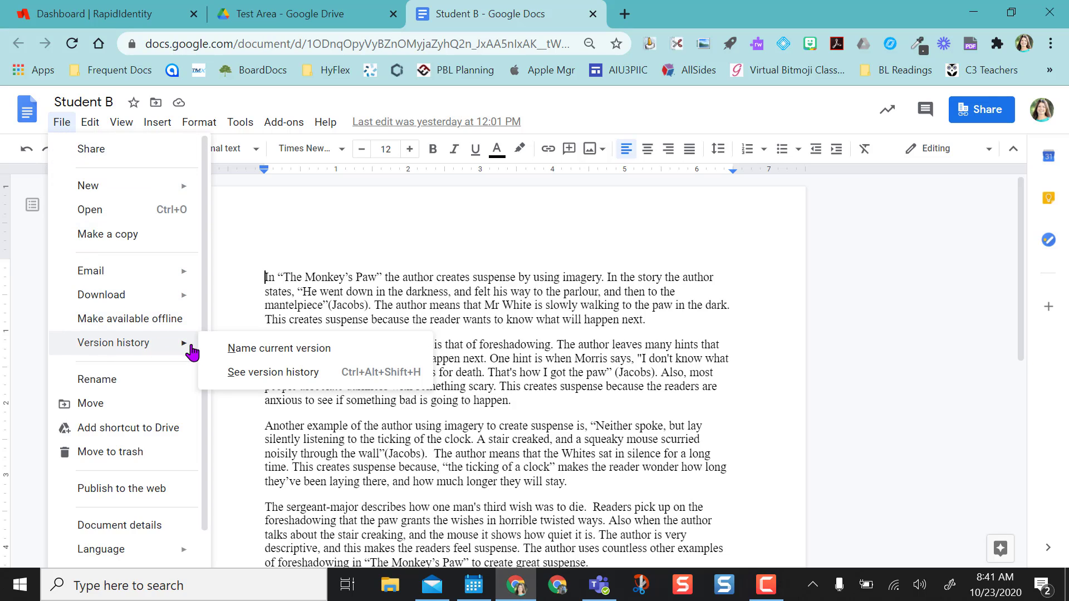
click(240, 383)
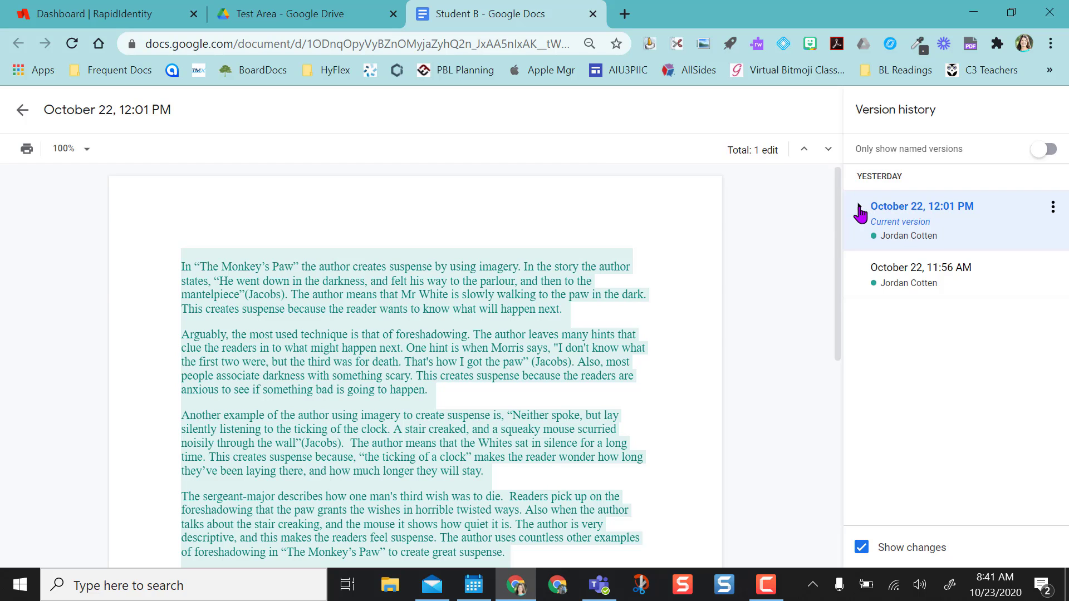
click(860, 213)
scroll(931, 427, down, 1)
click(928, 403)
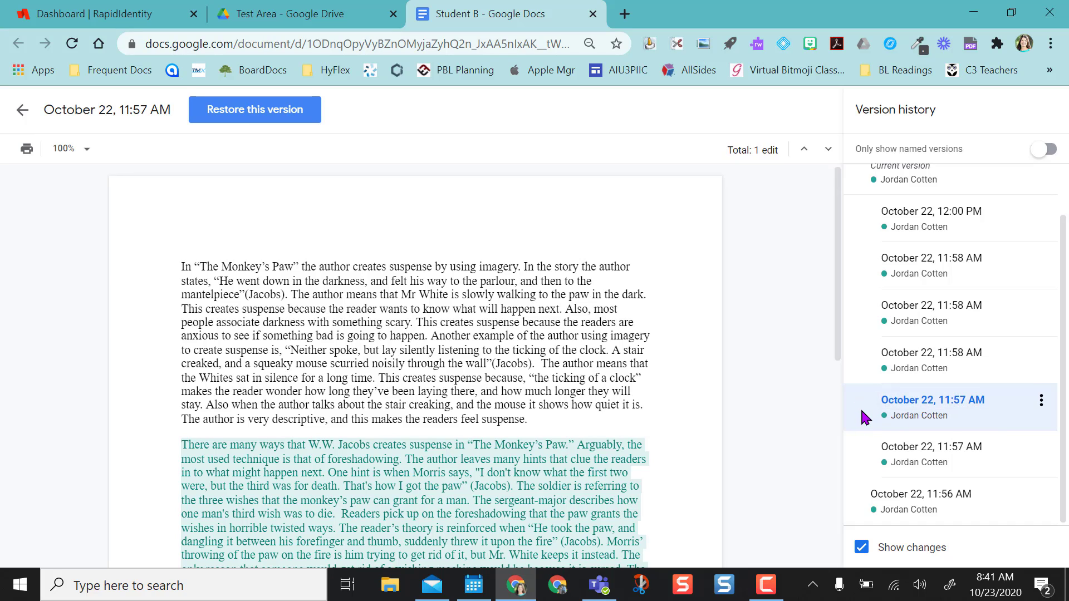
Step: Name the displayed October 22, 11:57 AM version "Draft 1"
click(908, 404)
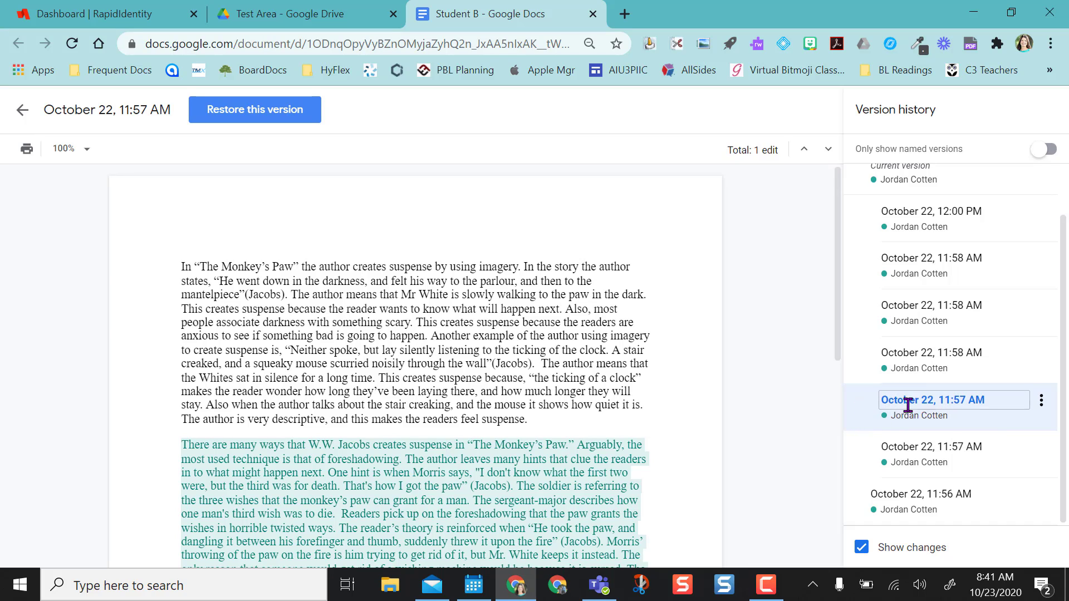
click(1041, 401)
click(1011, 427)
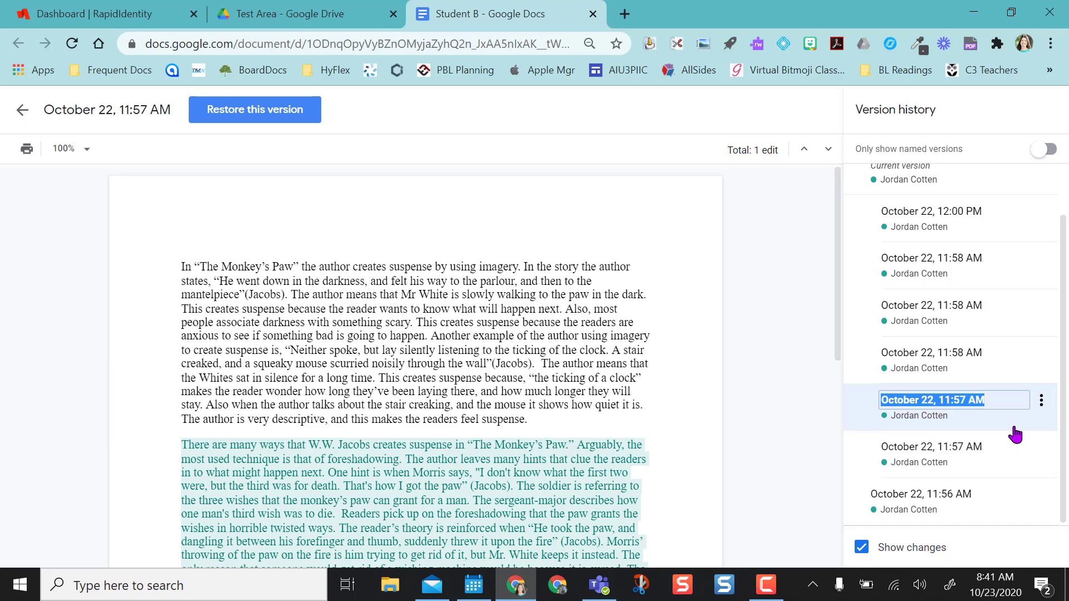
text(Draft 1)
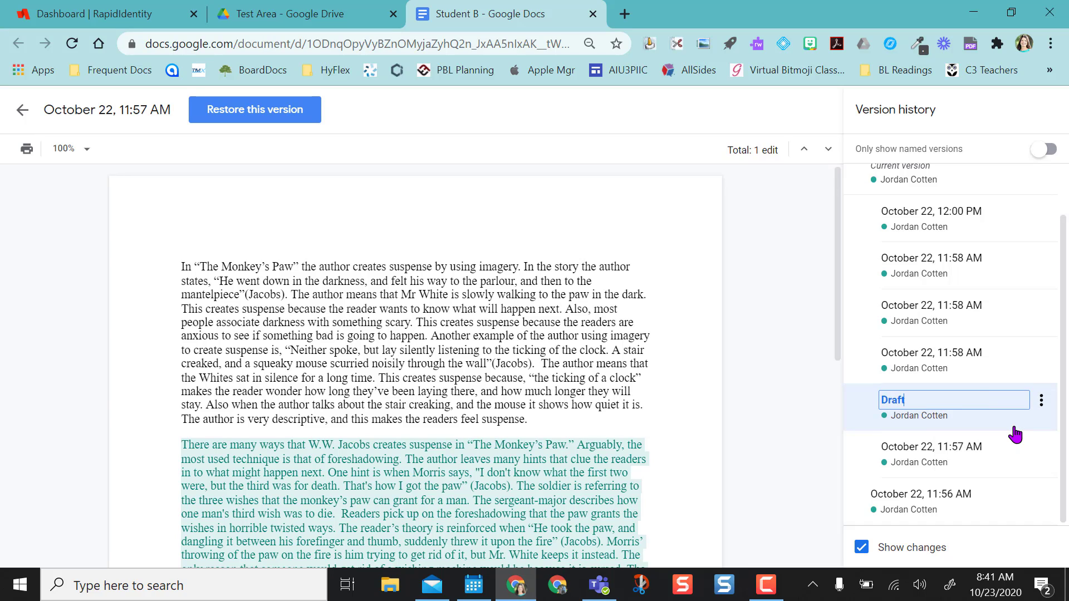
click(862, 418)
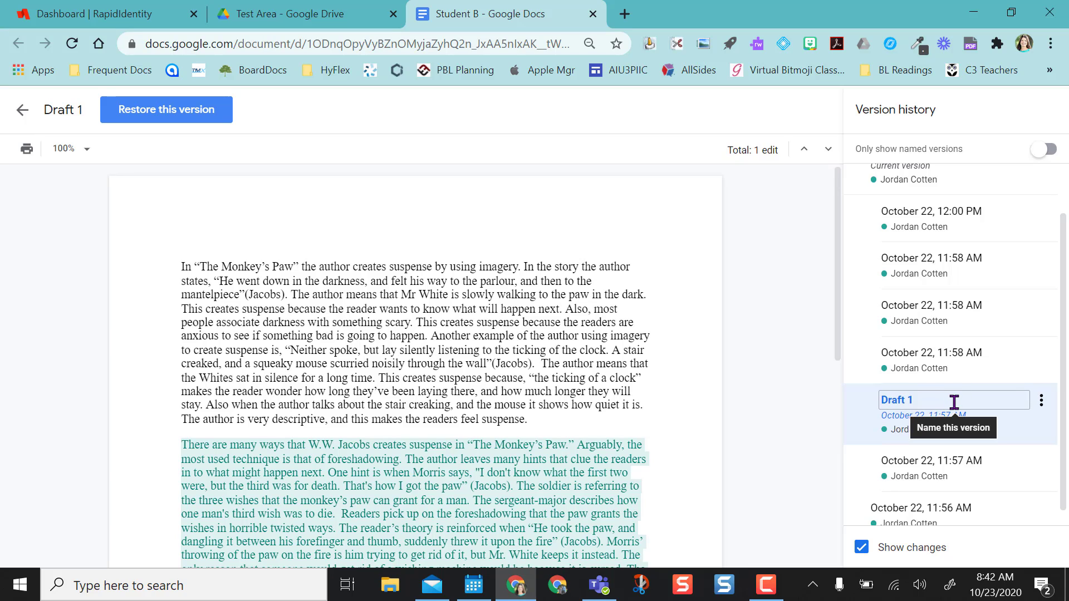
Step: Make a copy of the Draft 1 version named "Draft of Student B" in the Test Area folder
click(1041, 401)
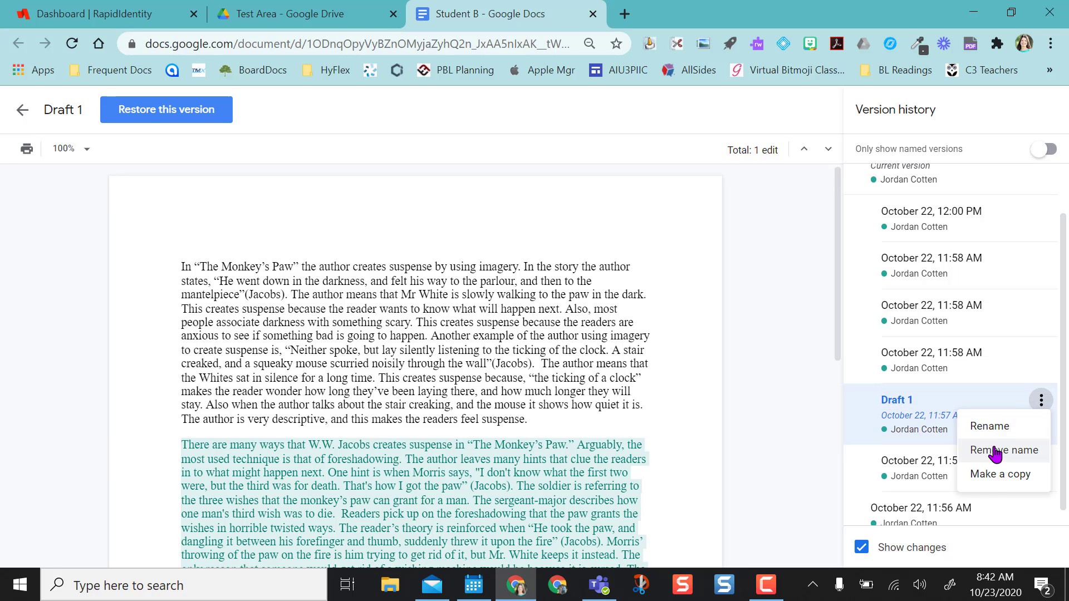
click(990, 482)
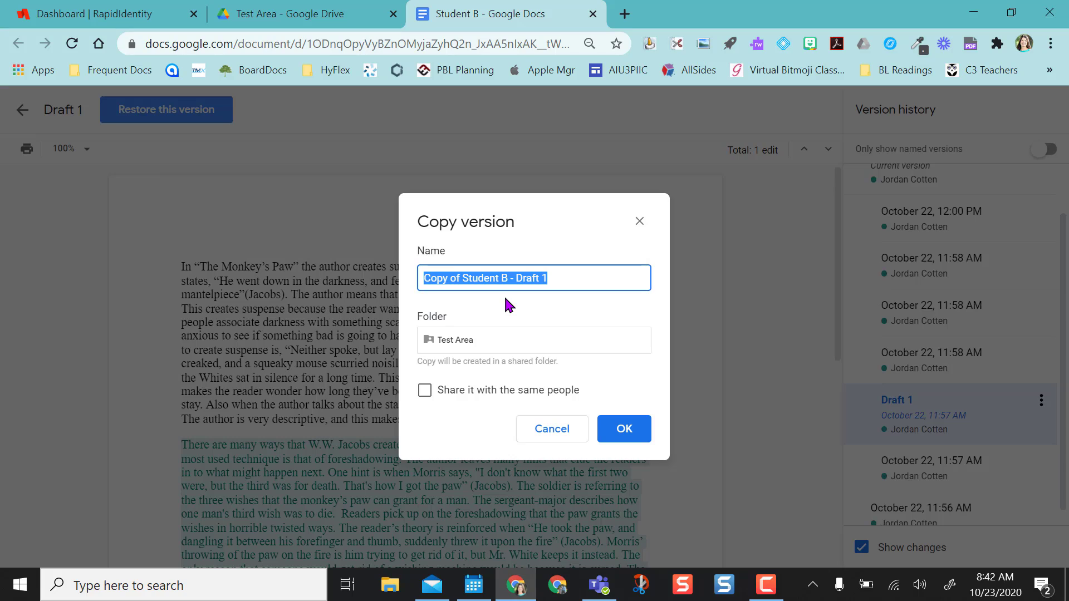
text(Draft)
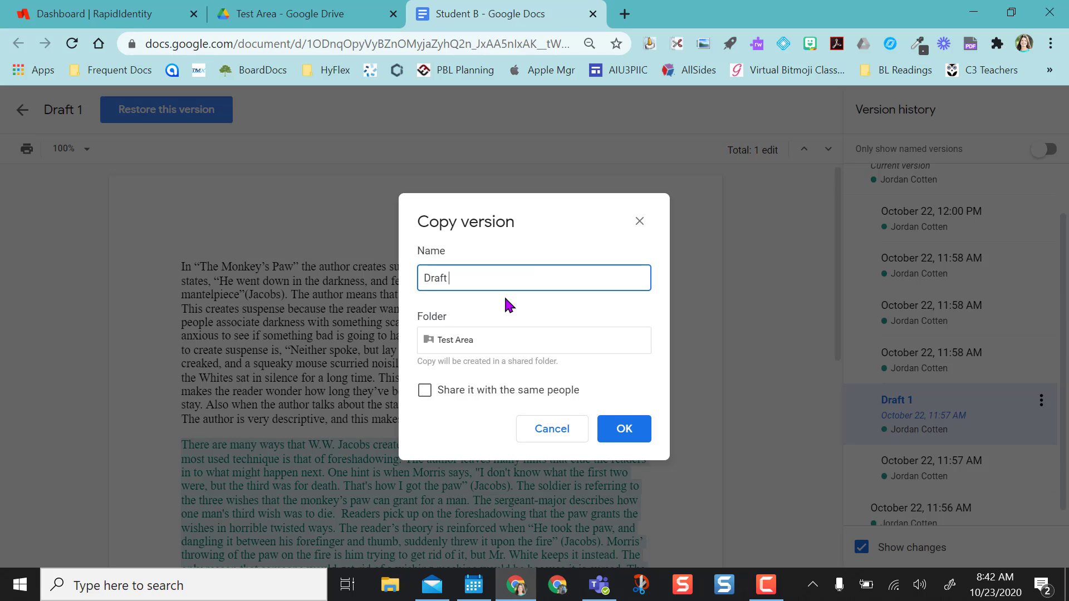
text( of Student B)
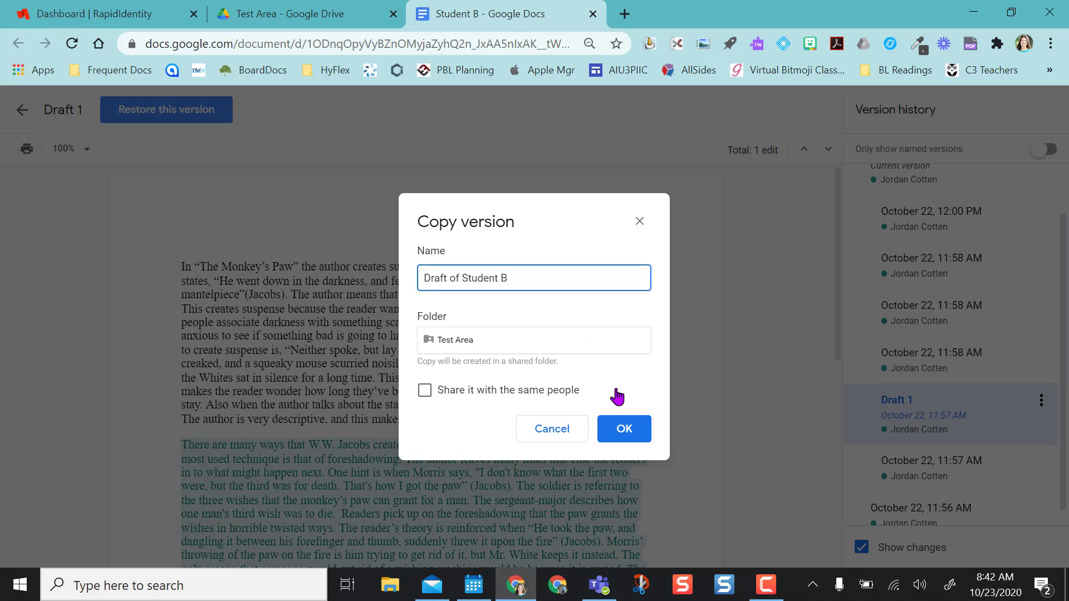
click(627, 430)
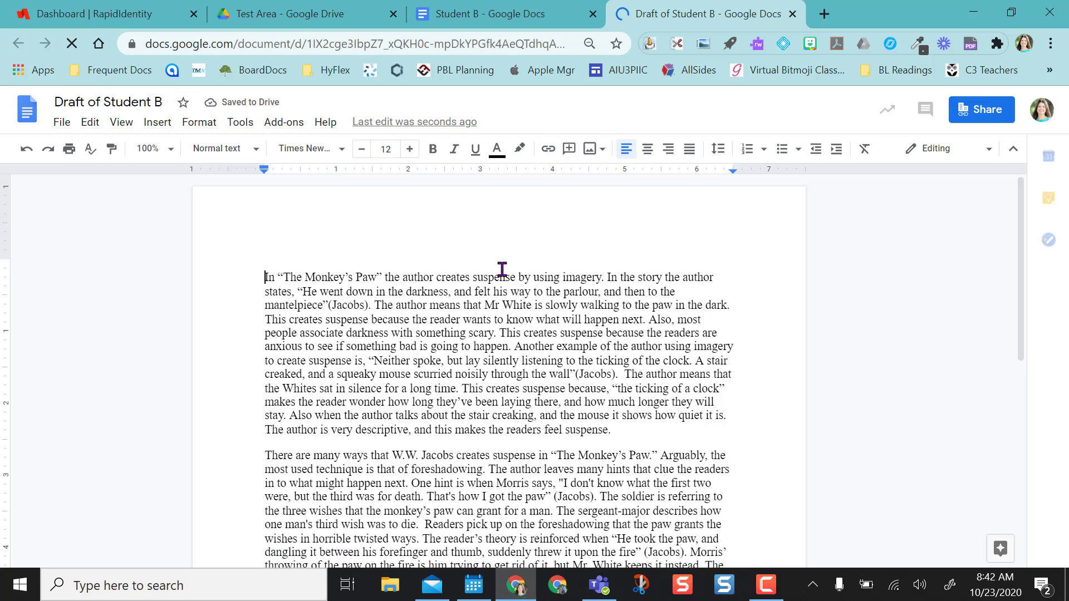
Step: Exit the version history of the Student B document and return to the Draft of Student B document
click(562, 16)
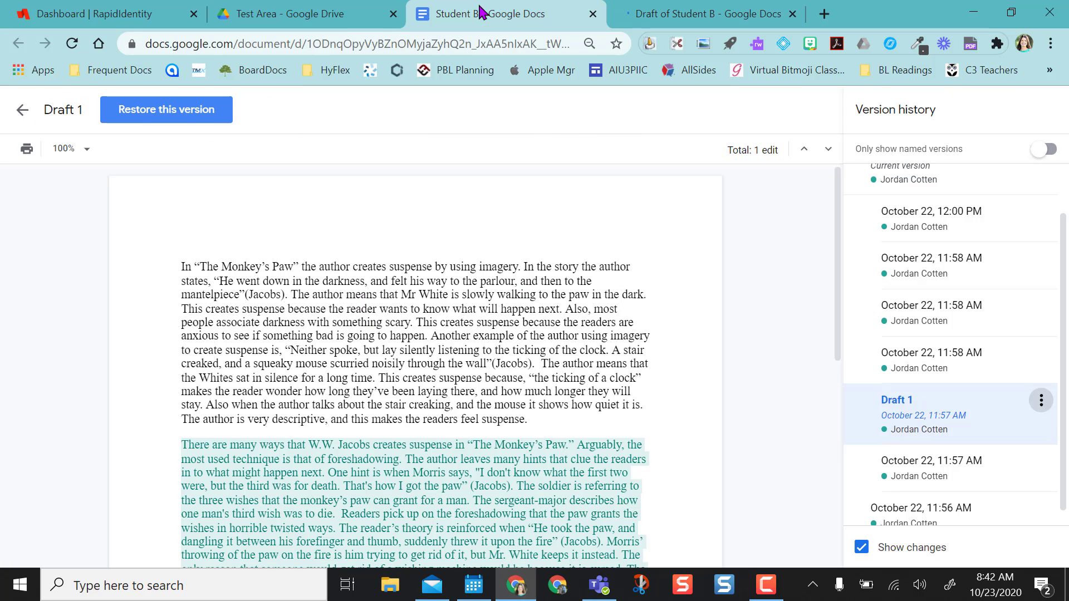
click(21, 114)
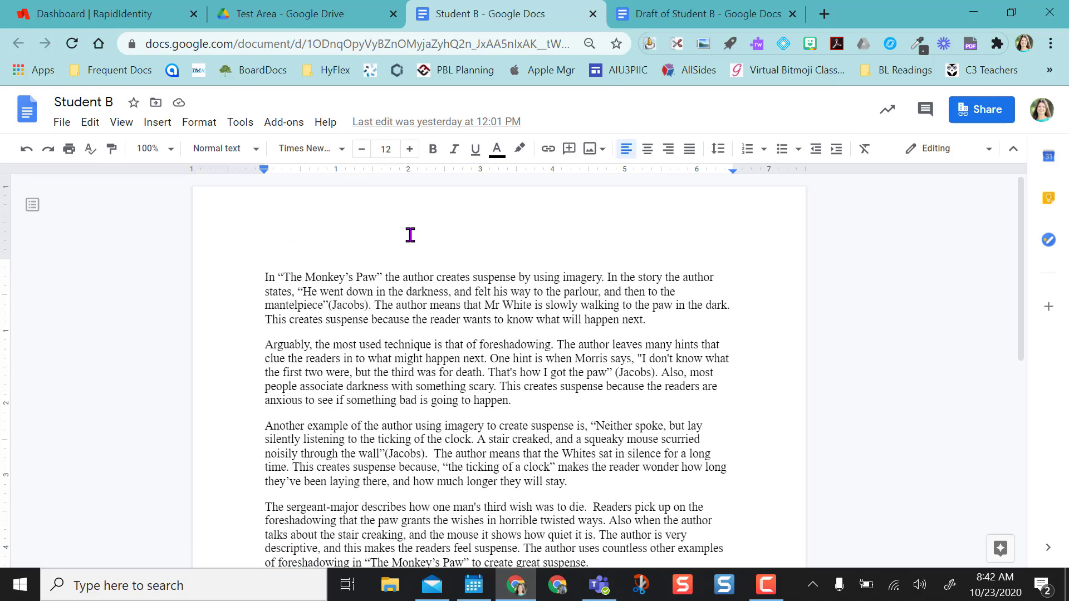
click(704, 8)
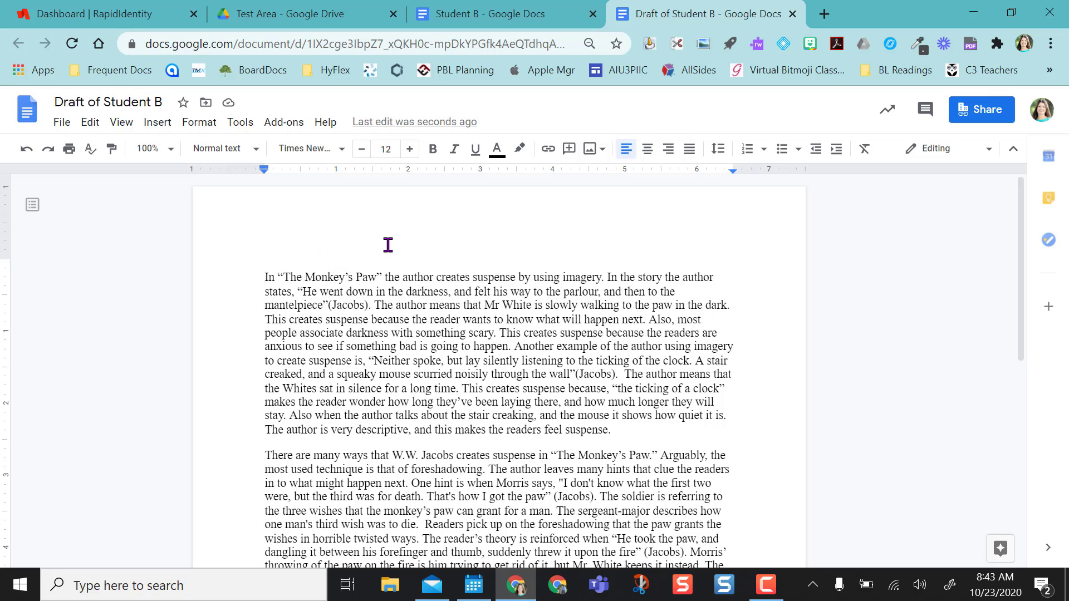
Step: Compare Draft of Student B with the Student B document from the Test Area folder and open the resulting comparison
click(238, 130)
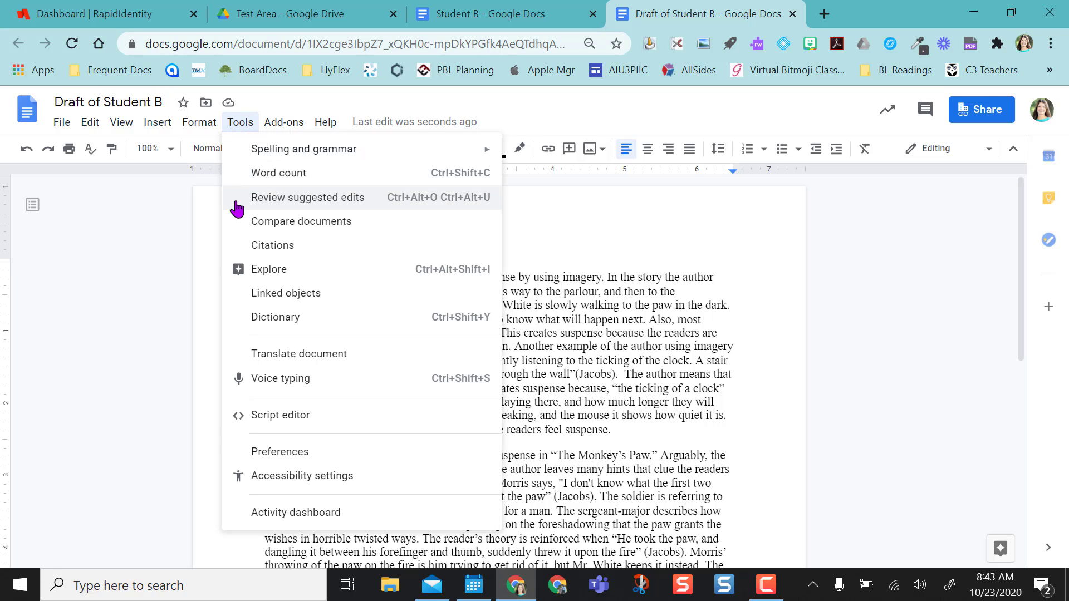
click(298, 230)
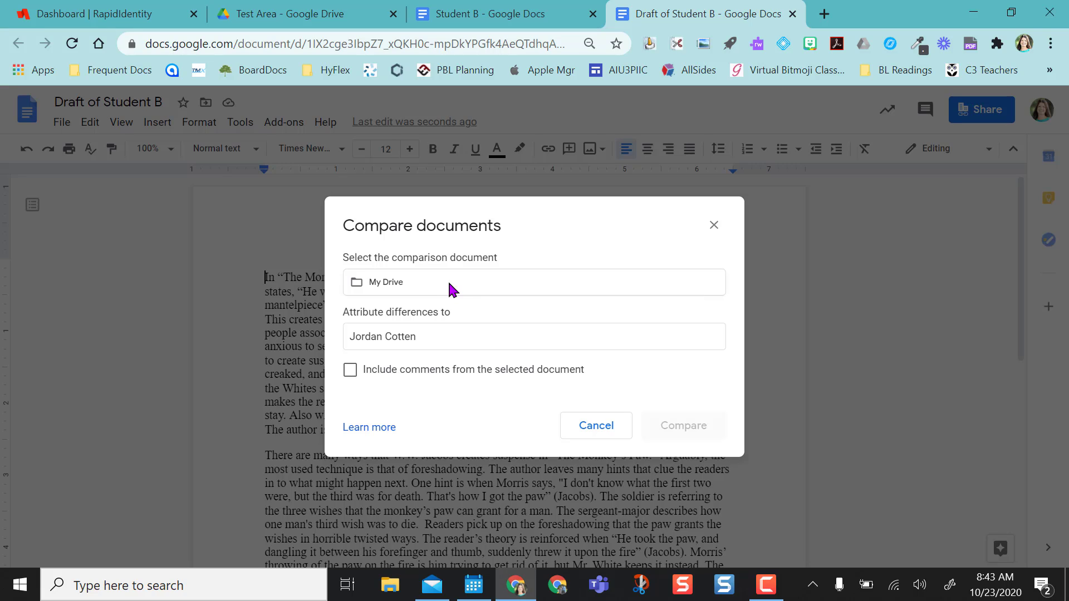
click(476, 281)
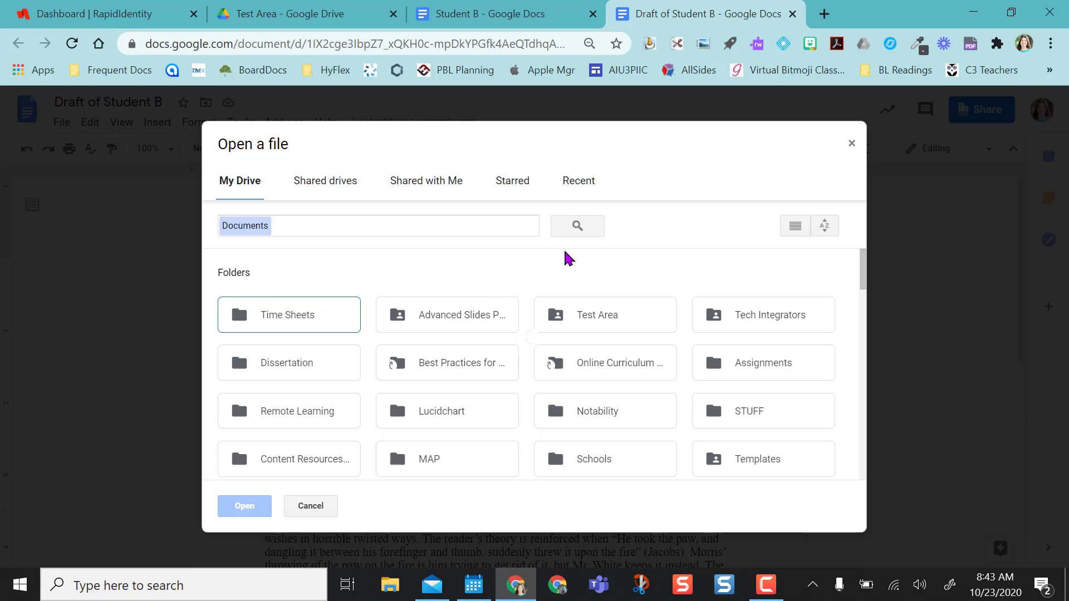
double_click(608, 323)
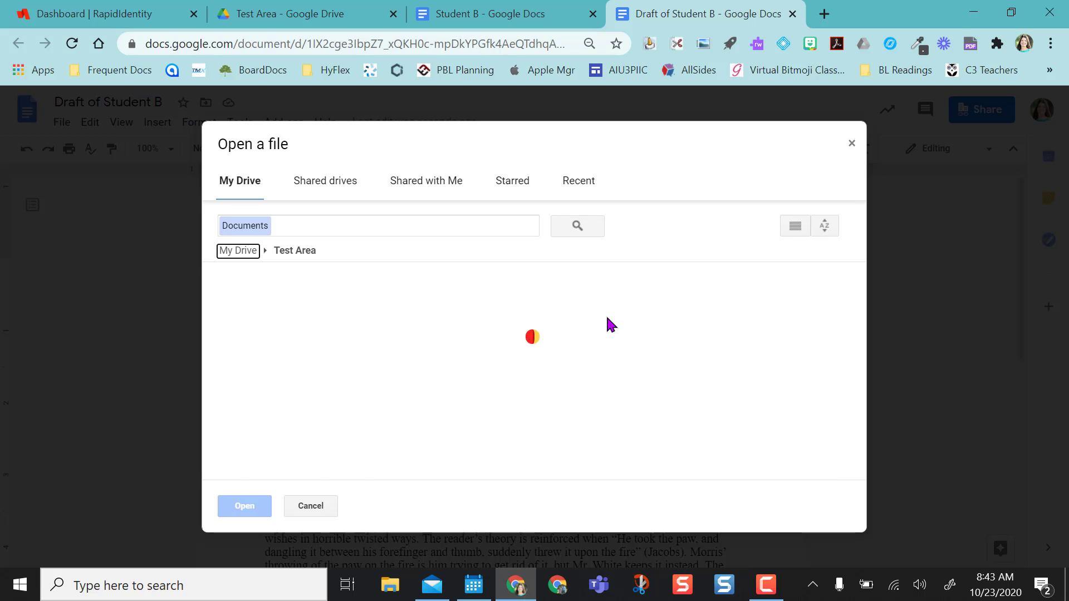
scroll(448, 350, down, 4)
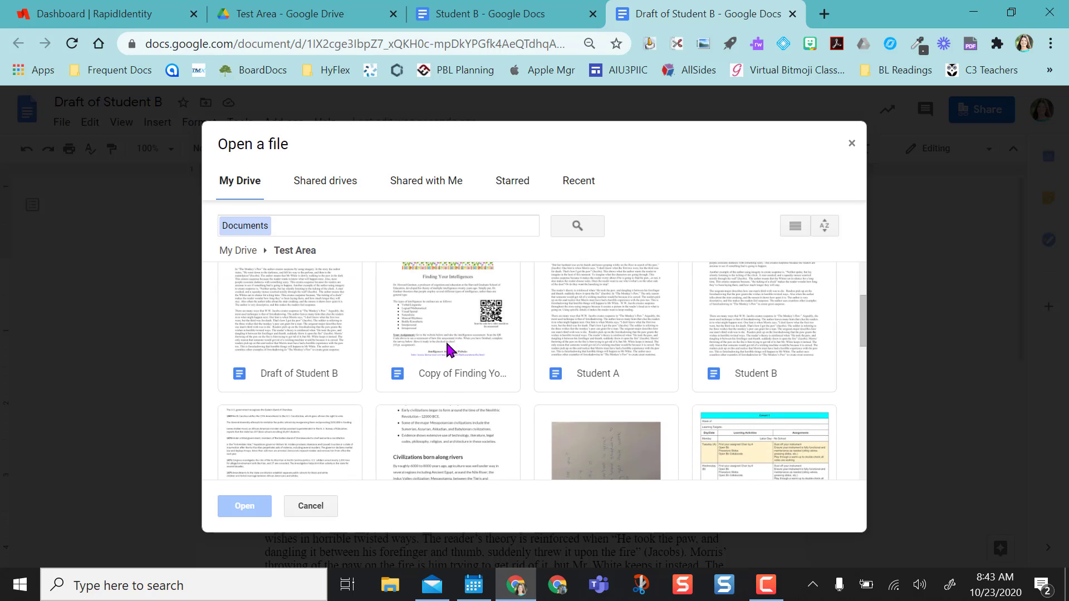
scroll(449, 350, up, 1)
click(289, 395)
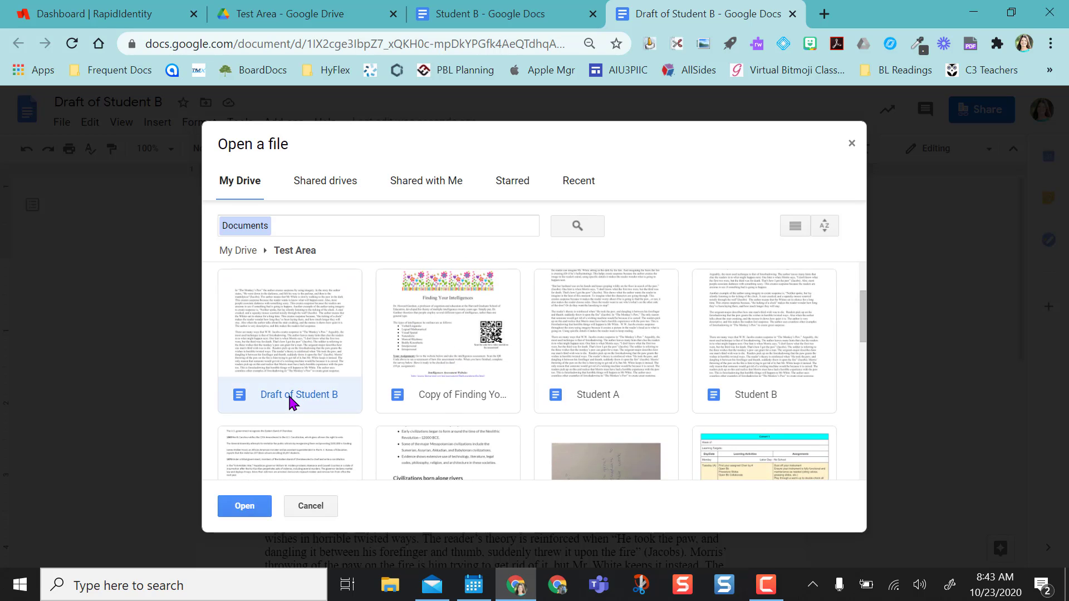
click(761, 393)
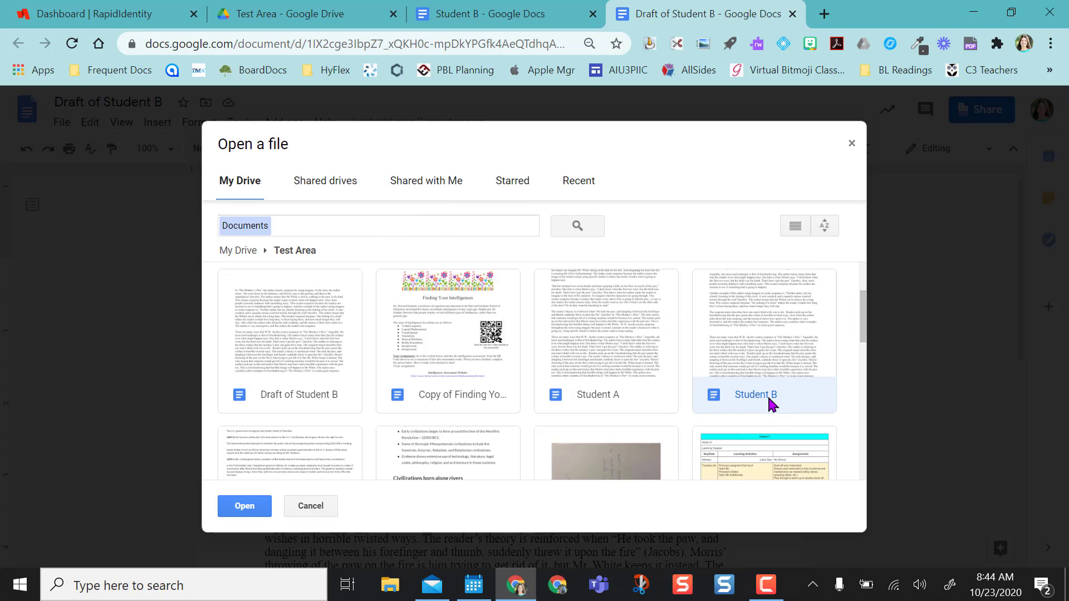
click(245, 505)
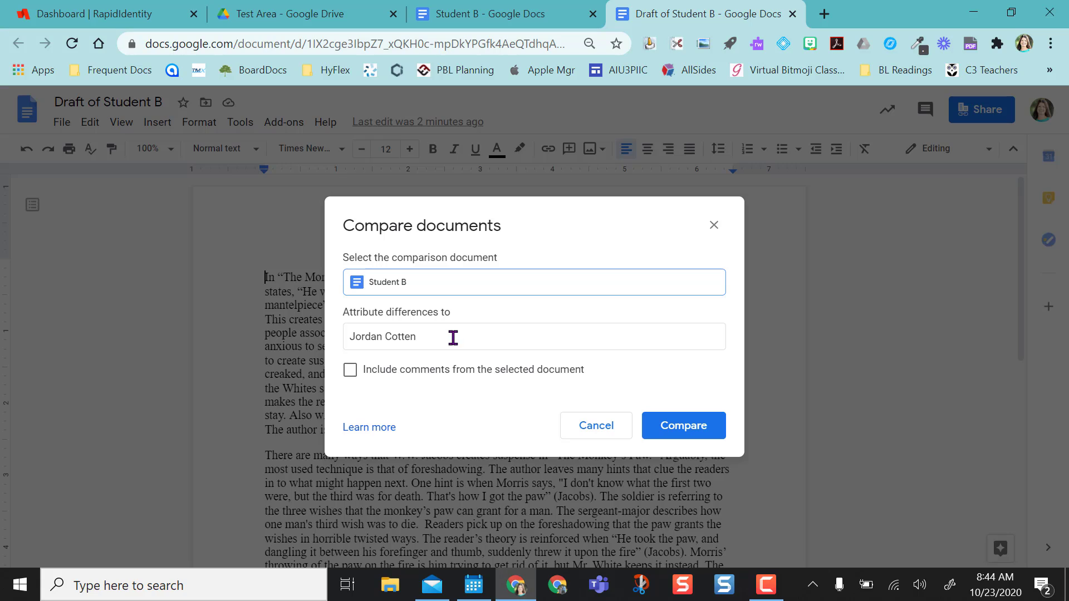
click(688, 436)
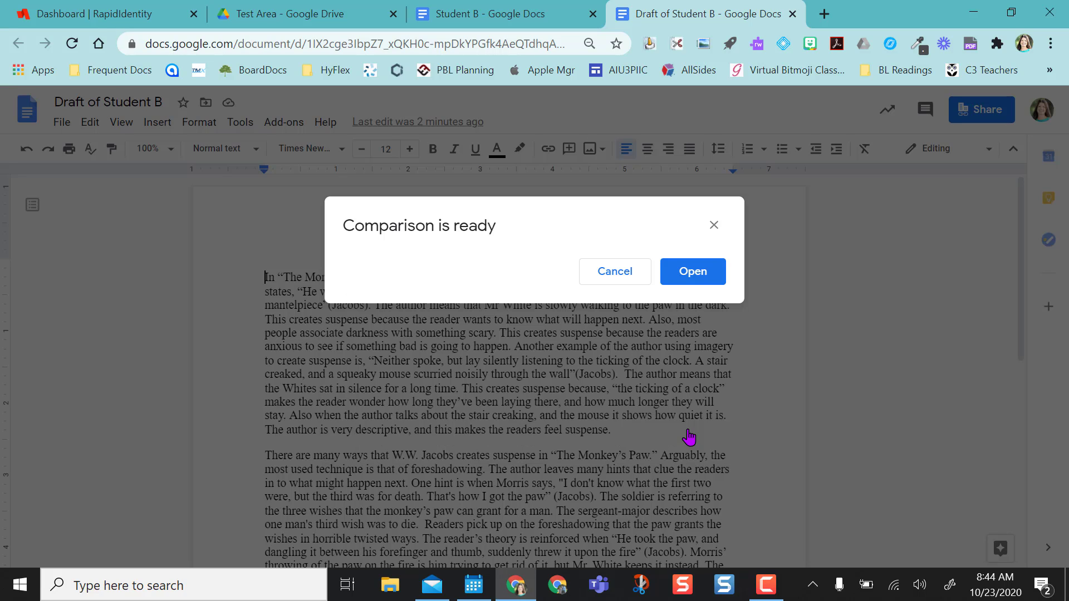
click(693, 273)
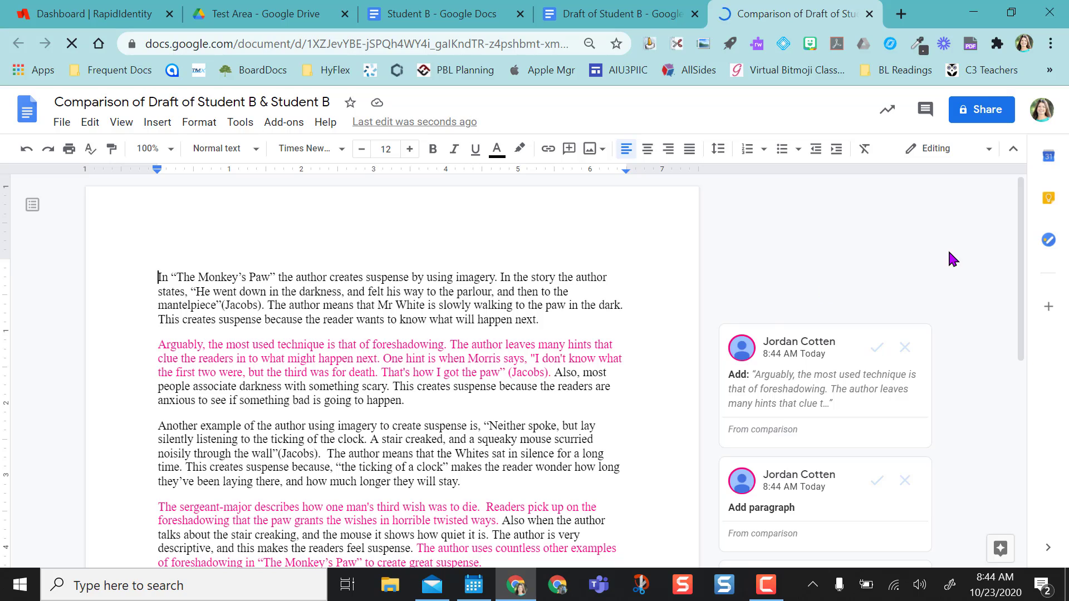
Step: Review the suggested additions throughout the comparison document, checking the highlighted "Arguably, the most used technique" passage against its suggestion card
scroll(1024, 250, down, 2)
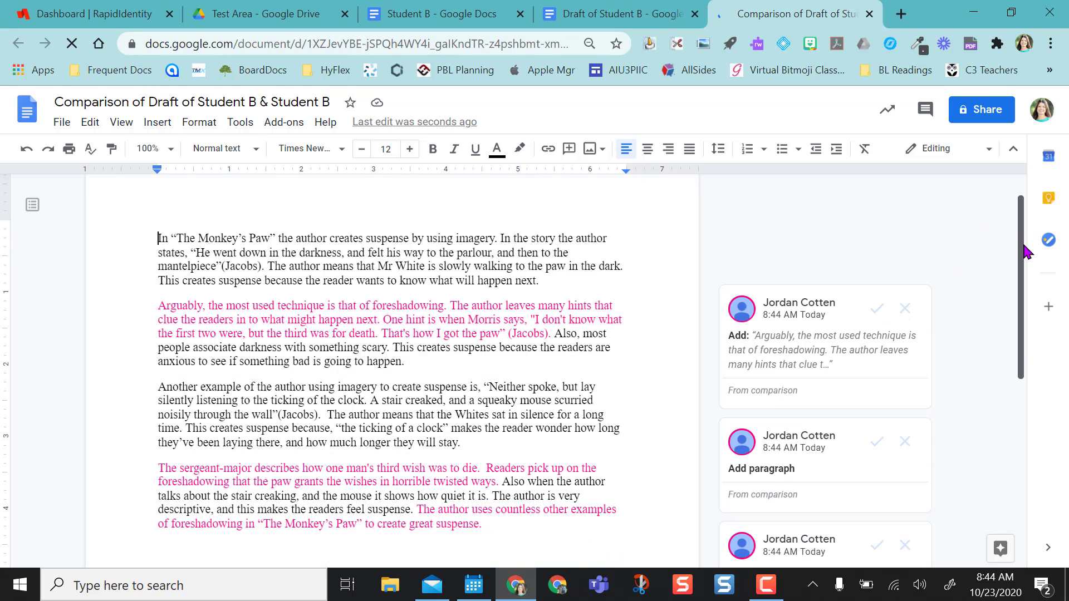
scroll(1028, 273, down, 5)
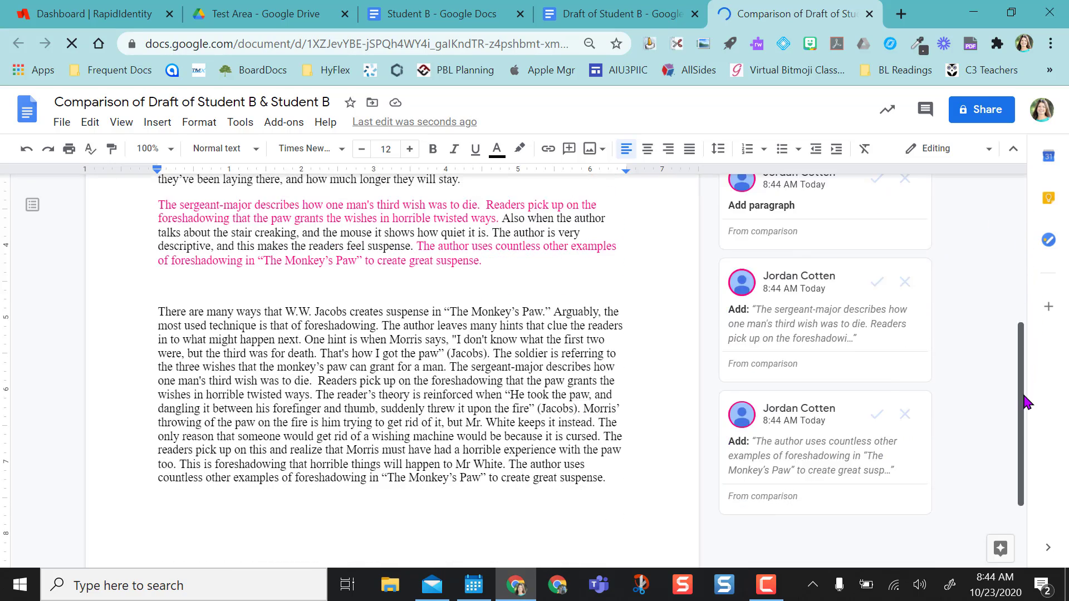
scroll(1024, 189, up, 7)
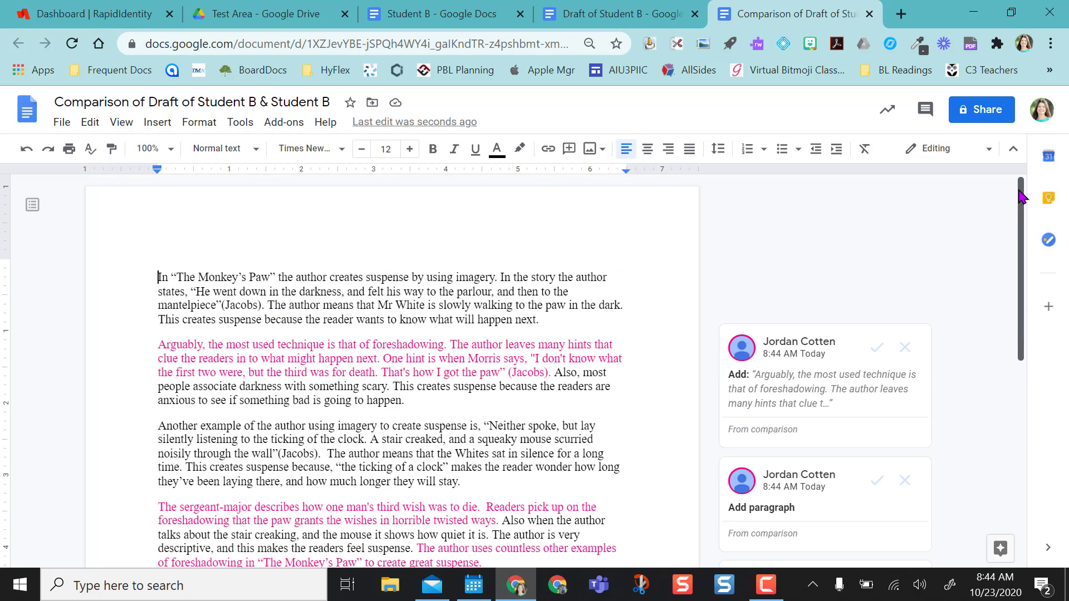
scroll(1026, 214, down, 1)
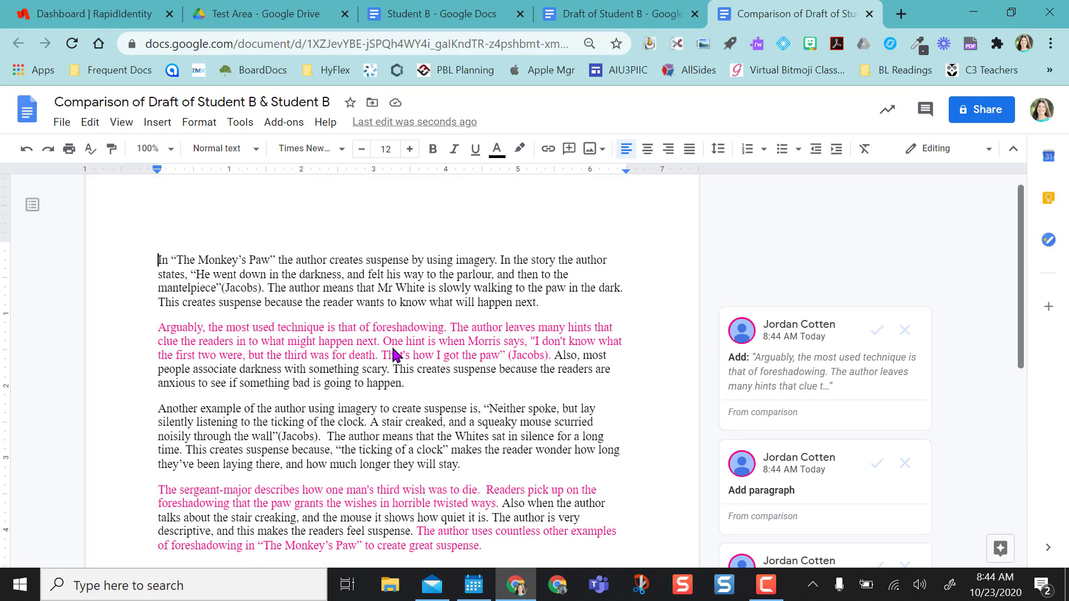
drag(163, 326, 559, 356)
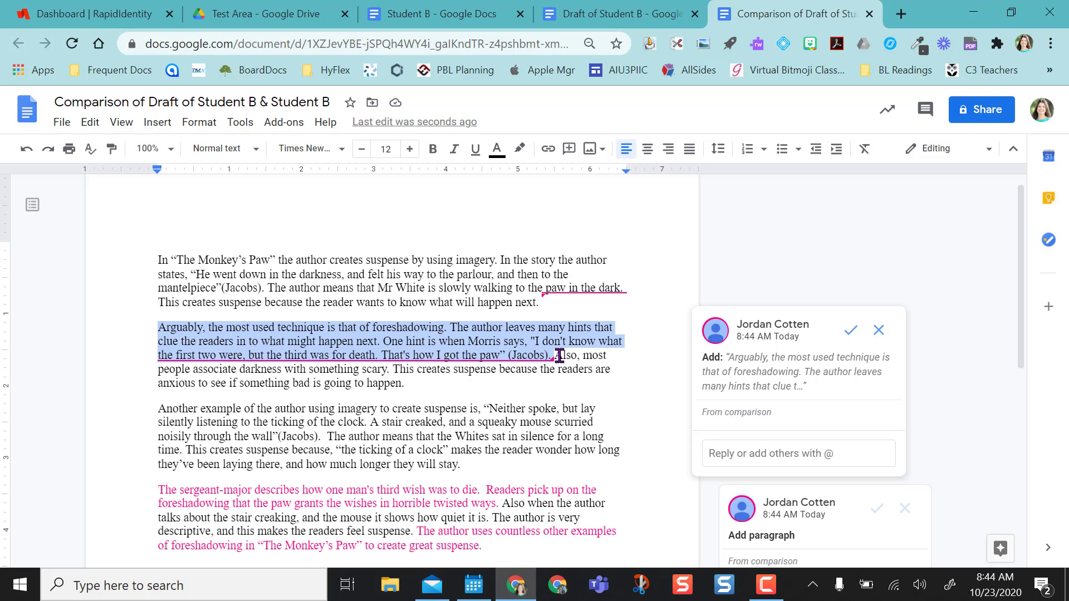
click(545, 399)
click(504, 438)
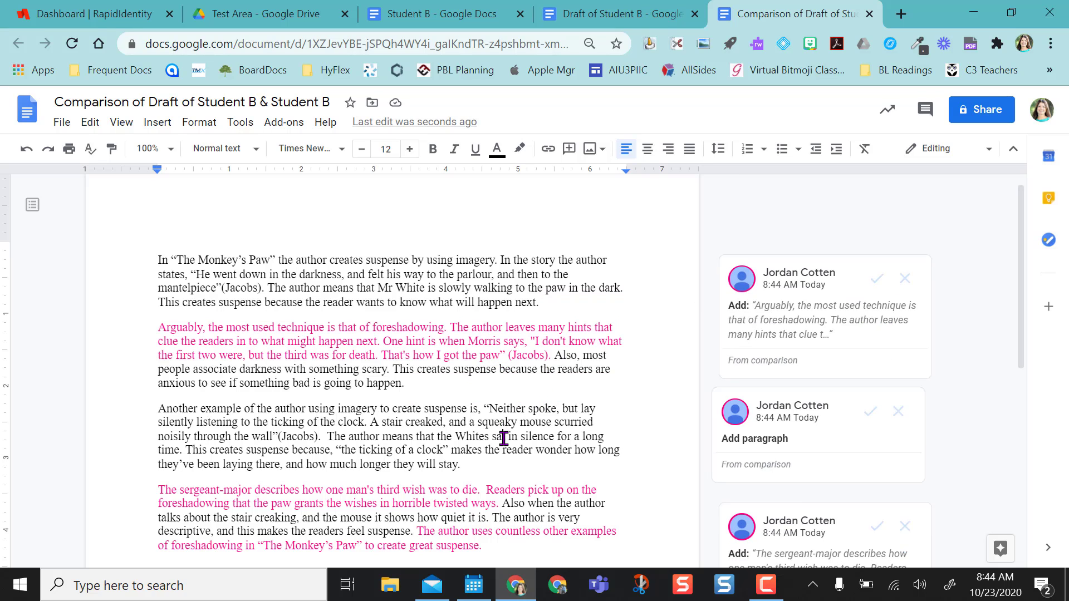